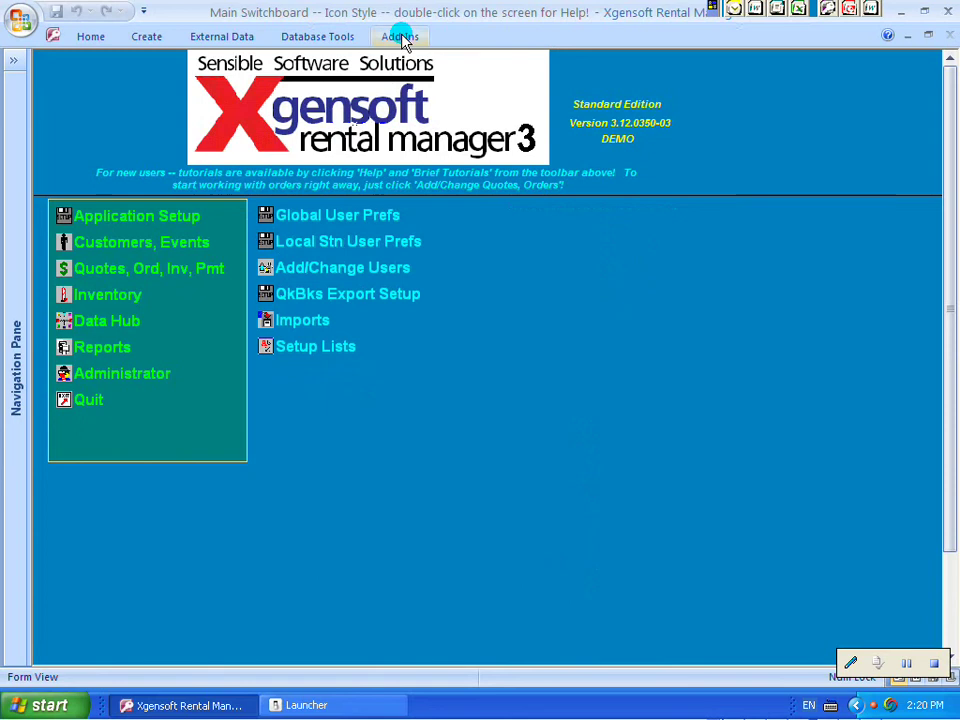
left_click(399, 38)
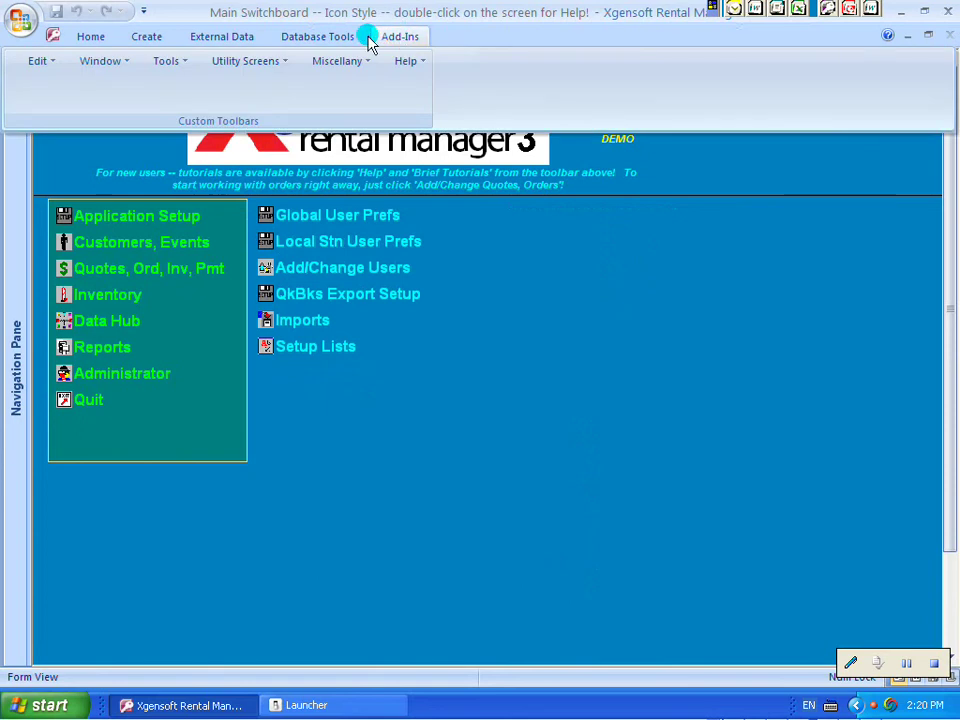
left_click(244, 66)
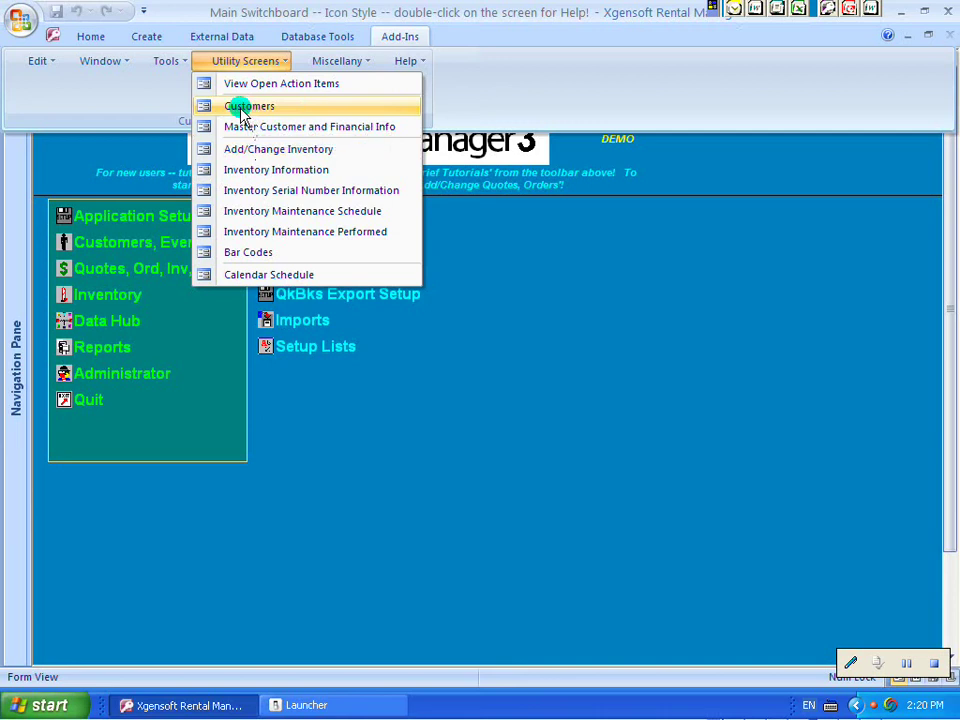
left_click(351, 426)
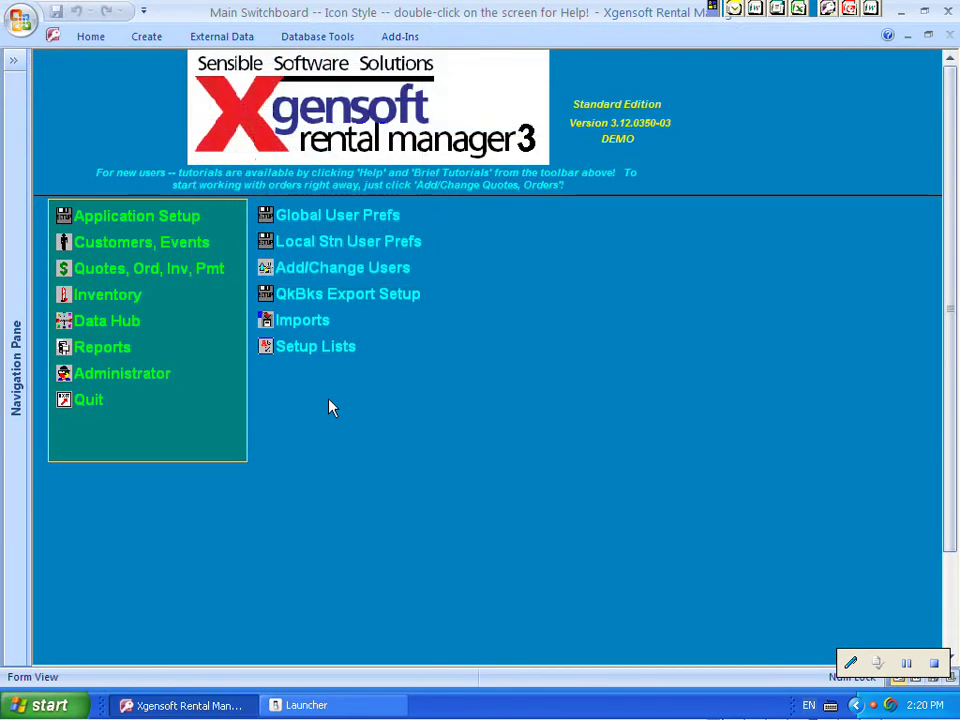
Open the Add/Change Customers form from the Customers, Events group.
mouse_move(167, 248)
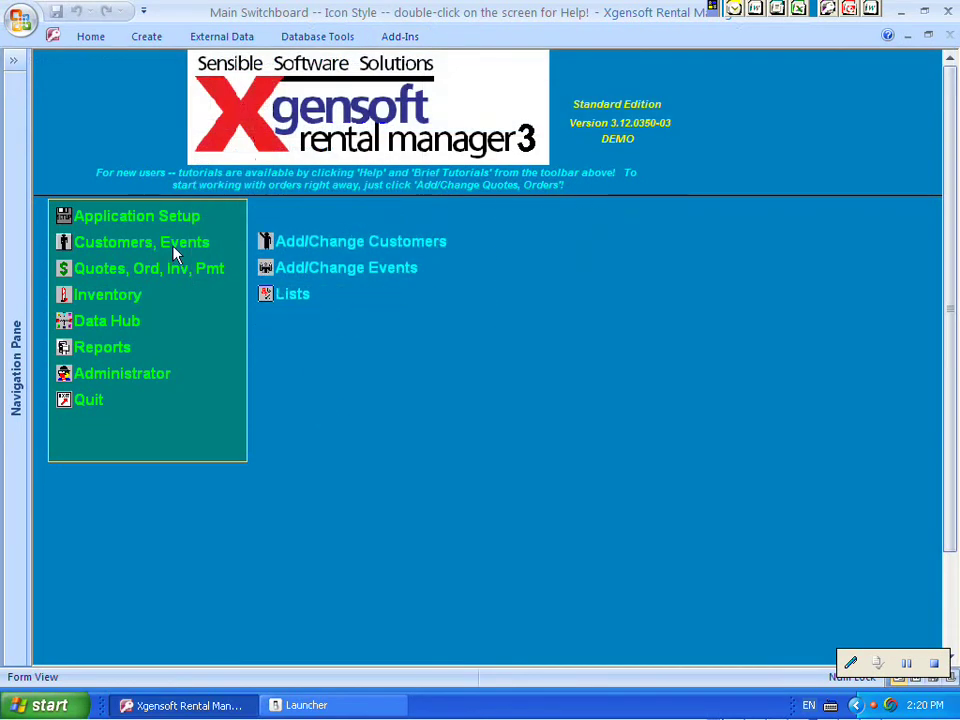
left_click(332, 248)
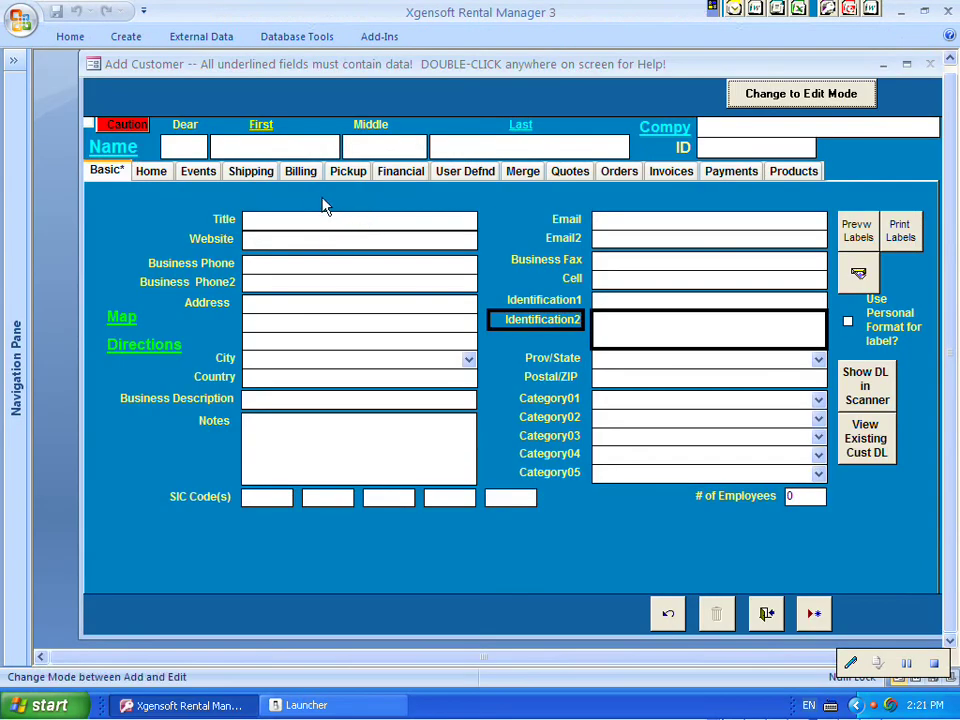
left_click(292, 149)
Switch the customer form to edit mode and load the Hood Construction contact using the find-by-name list.
left_click(768, 103)
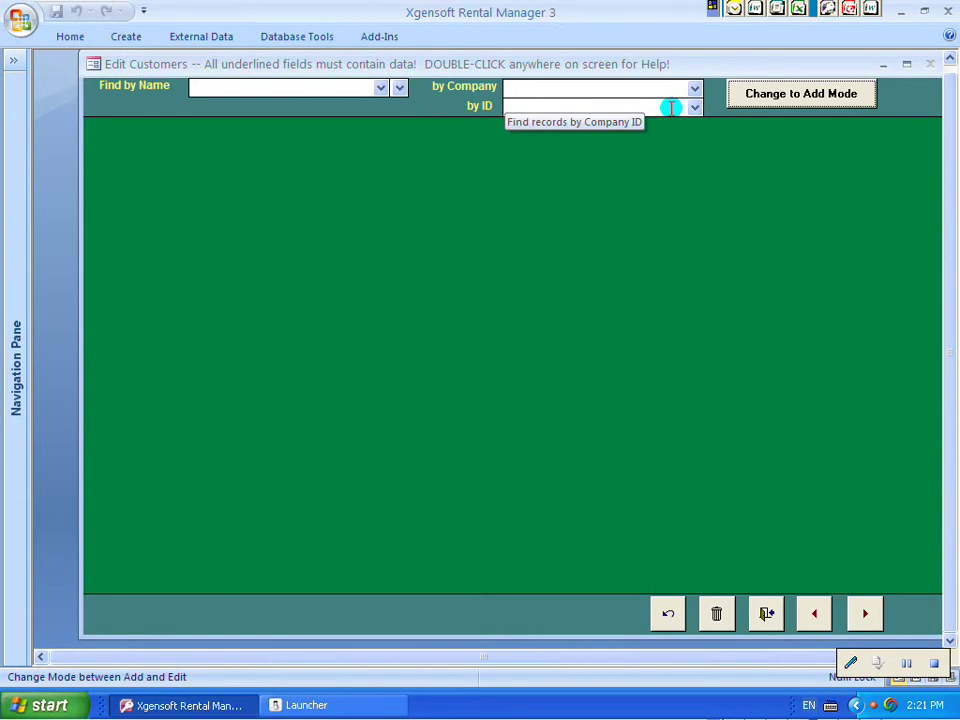
left_click(380, 90)
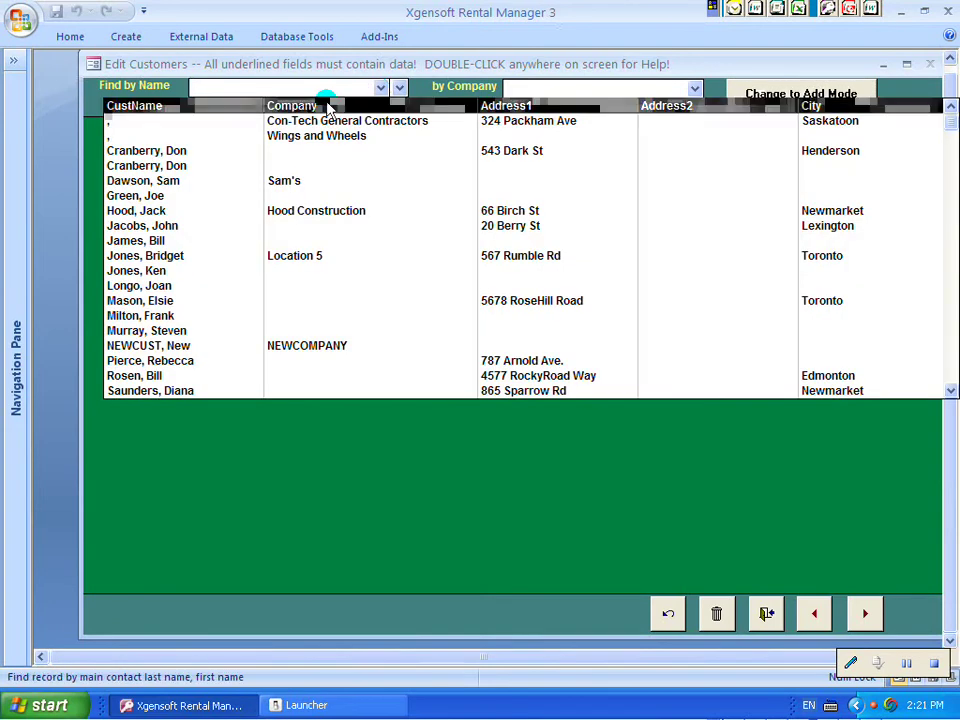
left_click(337, 219)
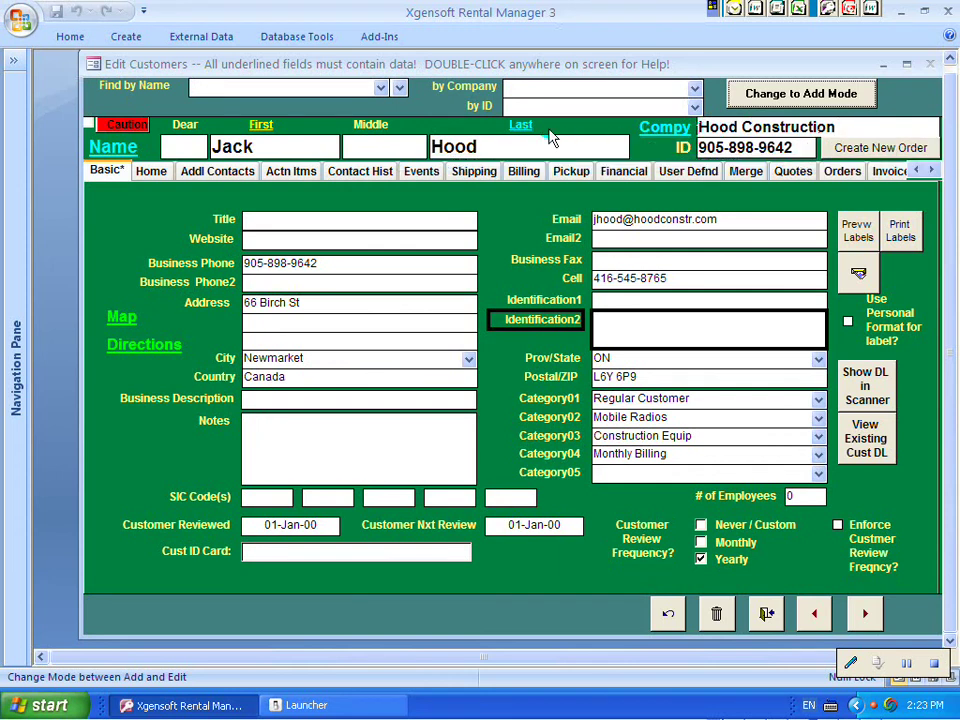
Review the customer's company and ID fields and the available Prov/State choices.
left_click(720, 127)
left_click(798, 148)
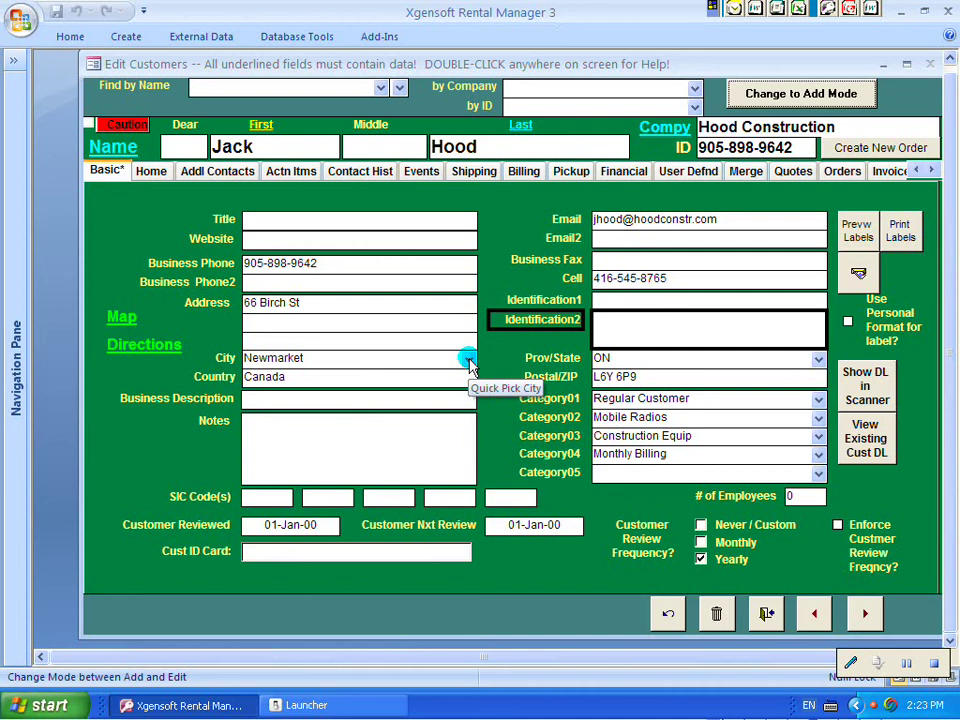
left_click(818, 360)
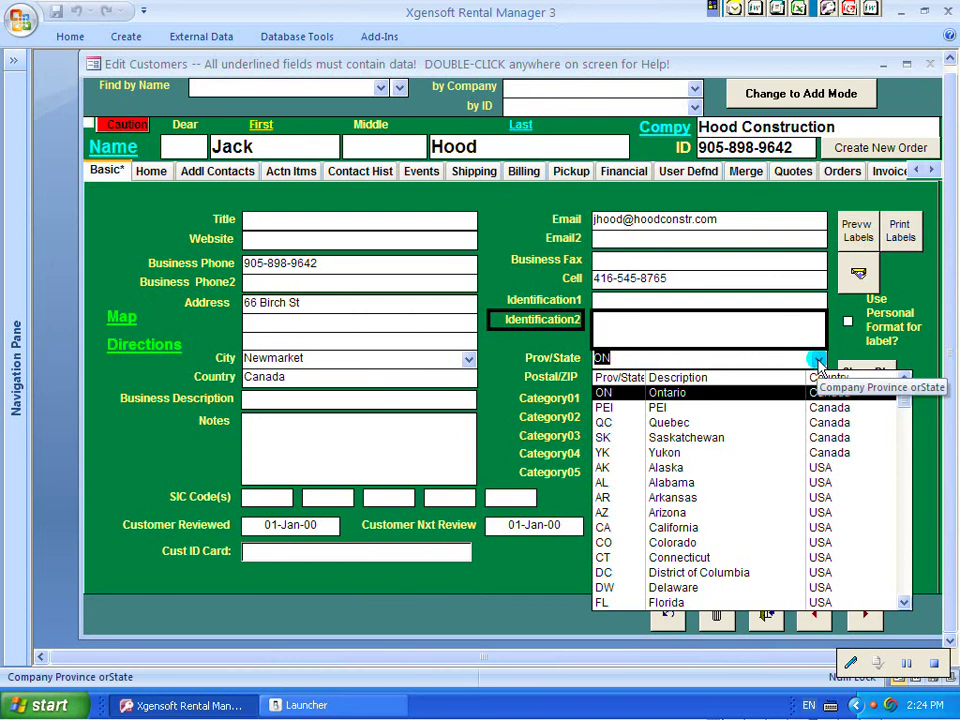
left_click(818, 362)
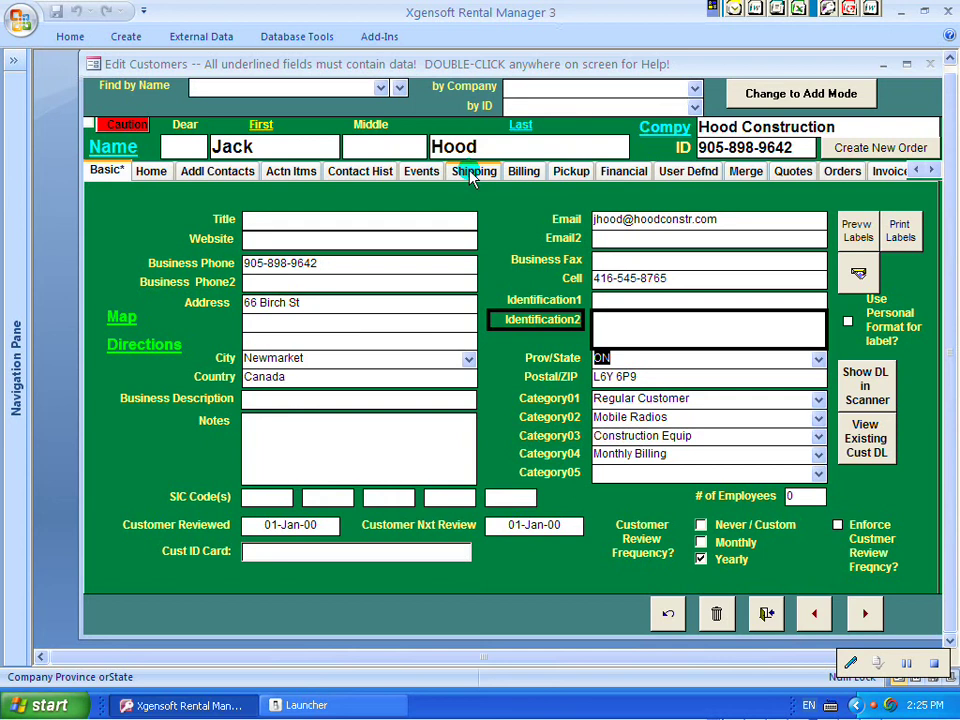
Open the customer's financial details and review the tax exemption, discount and payment terms options.
left_click(615, 172)
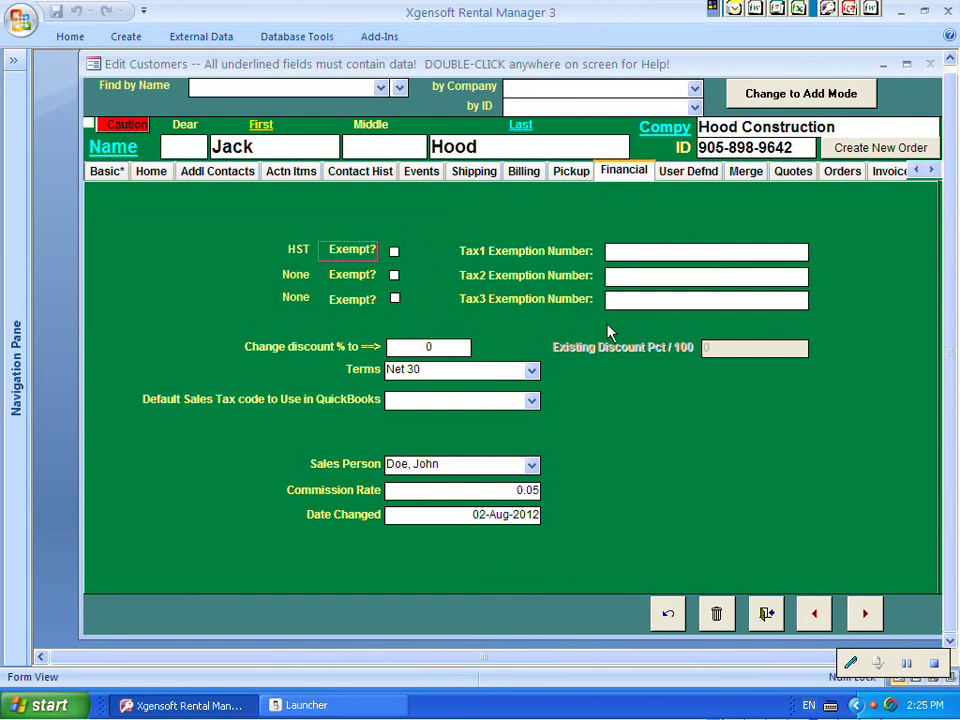
left_click(395, 253)
left_click(428, 346)
left_click(532, 372)
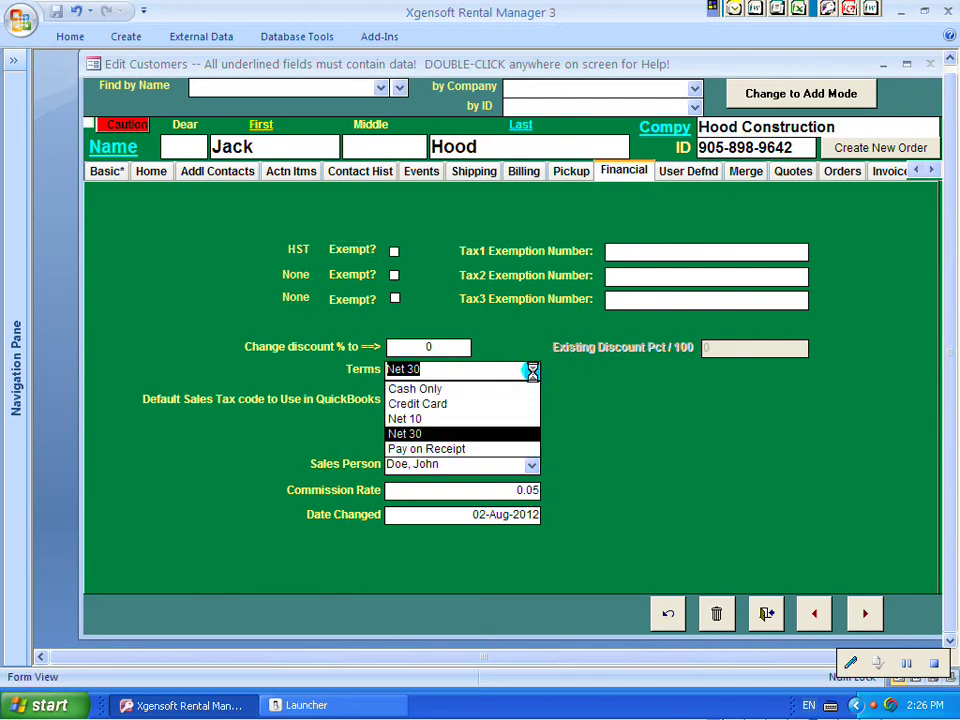
left_click(532, 372)
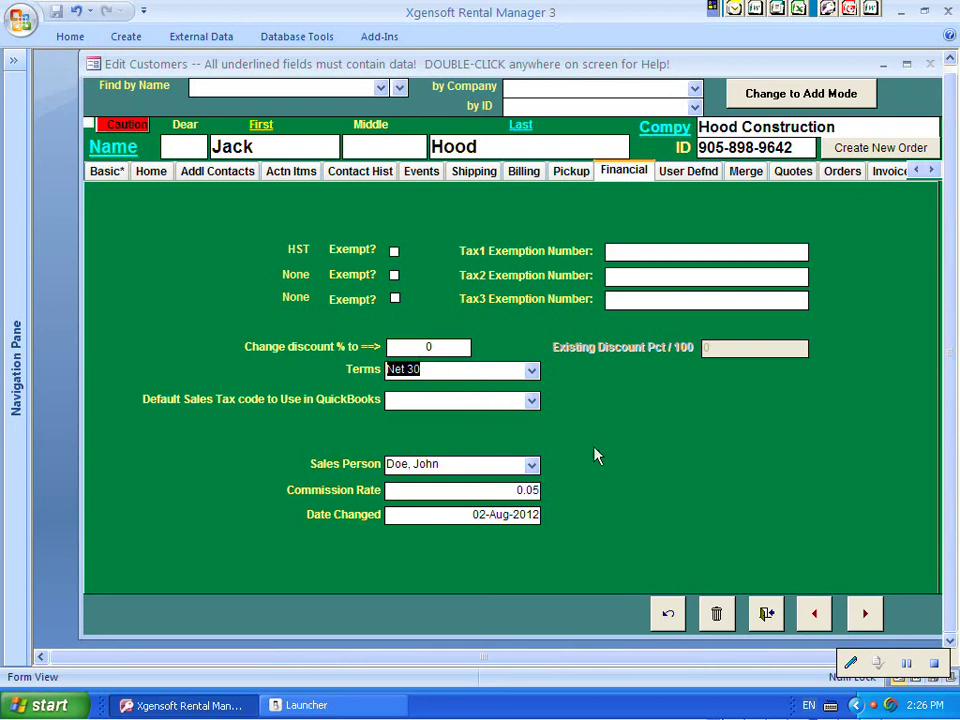
Try the HST exemption setting on the customer's financial details, leaving it cleared.
left_click(611, 252)
left_click(368, 250)
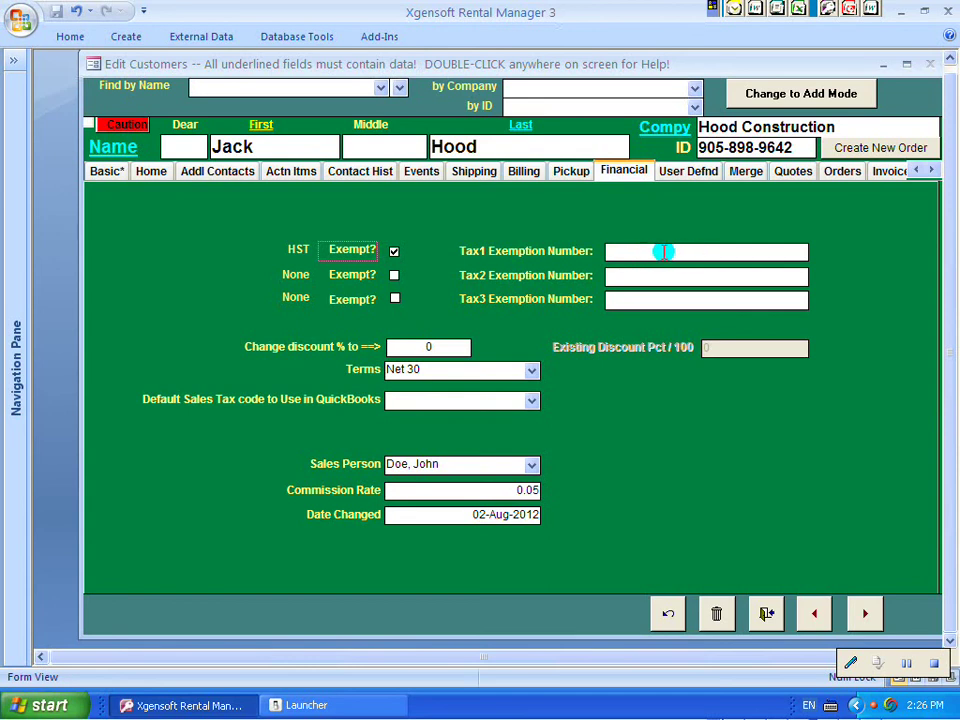
left_click(393, 252)
Return to the customer's basic details and bring up the list of orders for this customer.
left_click(107, 172)
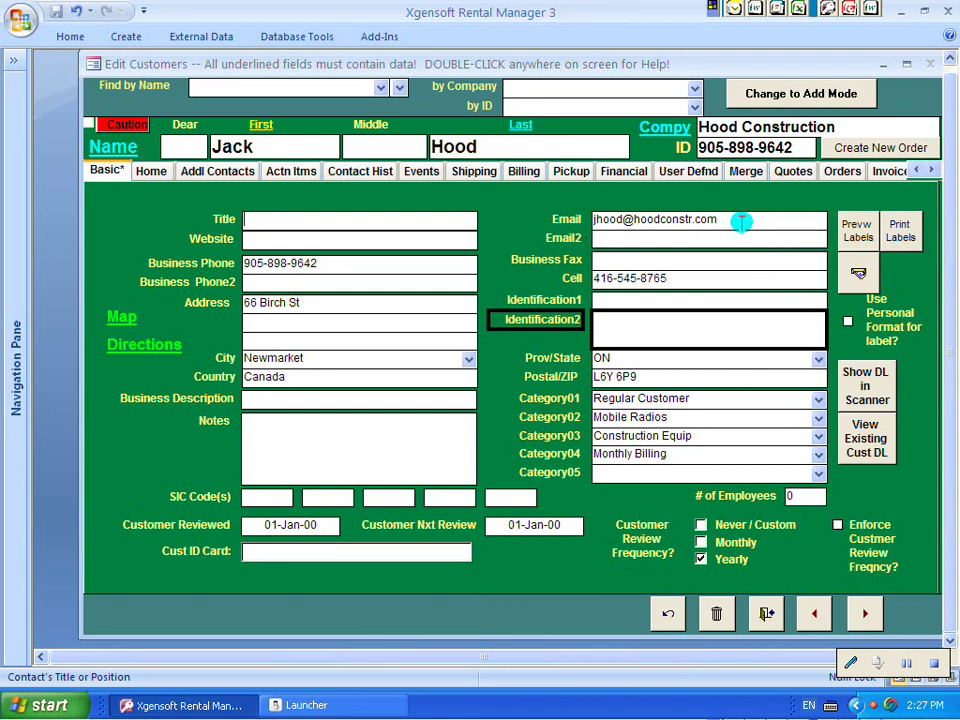
left_click(931, 172)
left_click(931, 172)
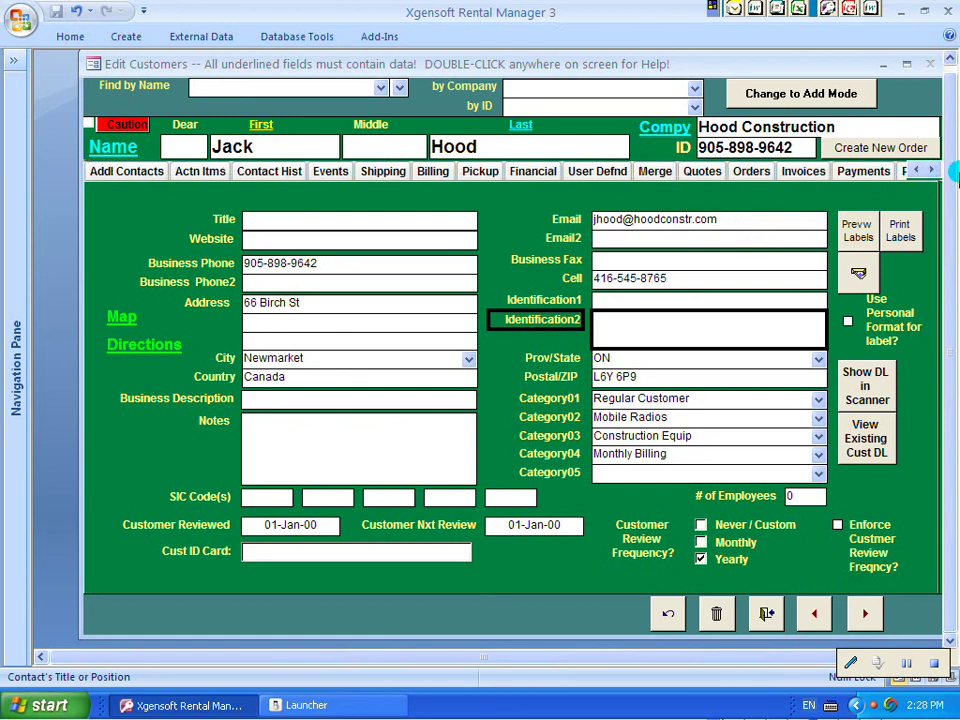
left_click(931, 172)
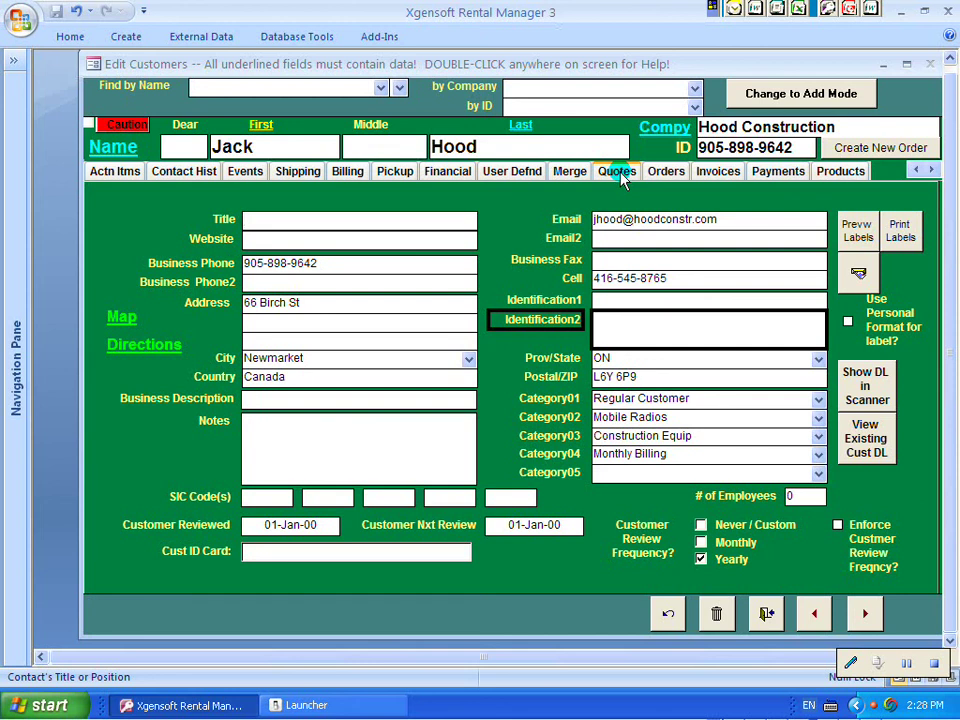
left_click(668, 172)
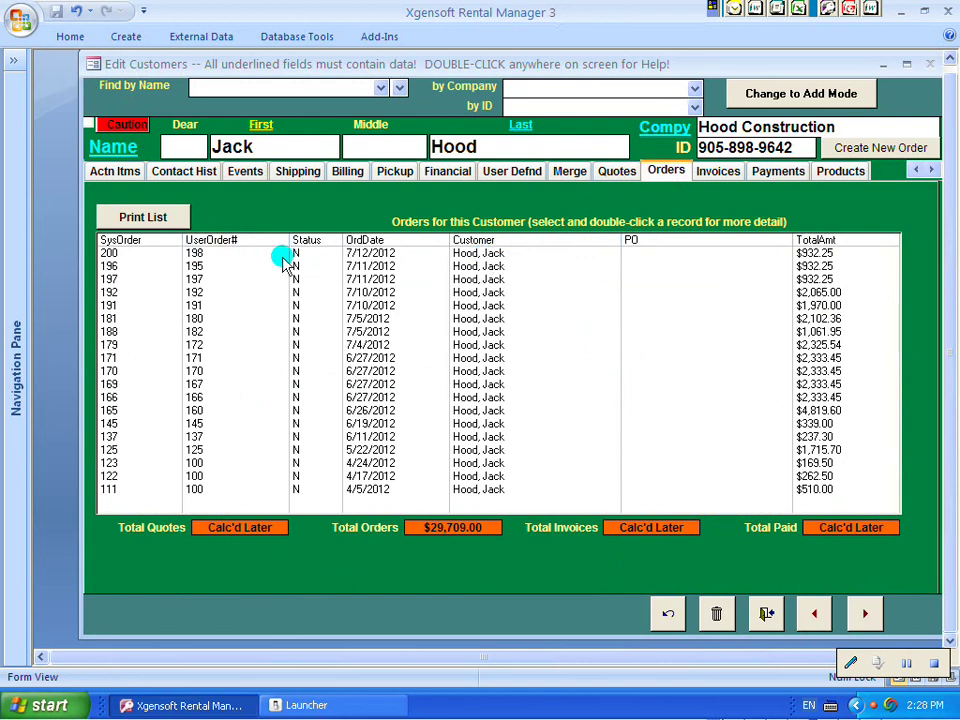
Compare the customer's invoices and payments with the orders, and view the products ever ordered.
left_click(717, 172)
left_click(771, 173)
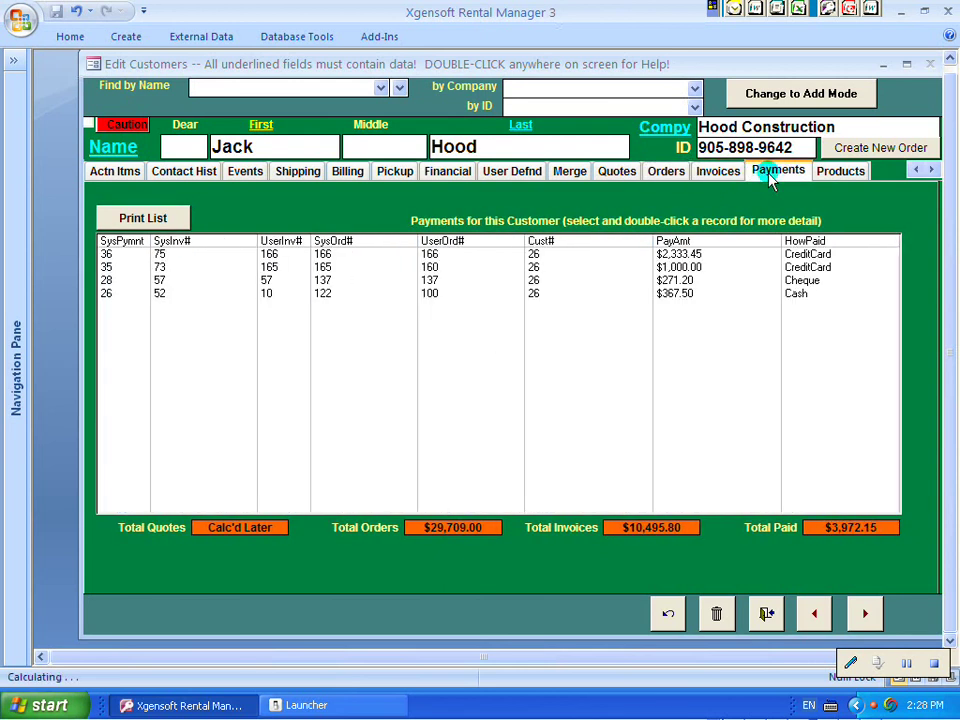
left_click(717, 174)
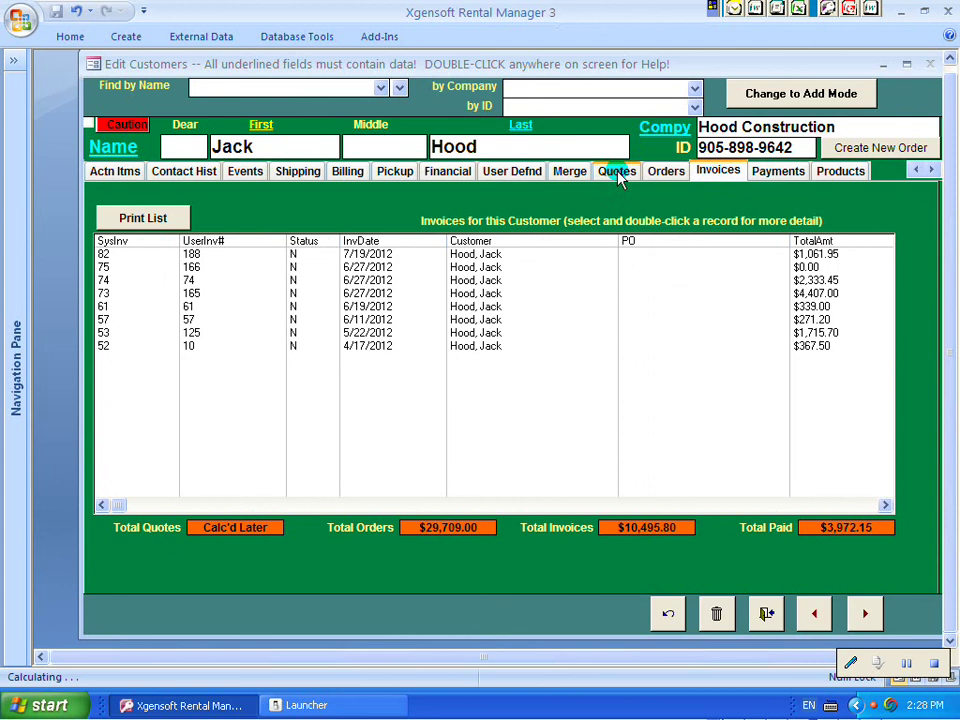
left_click(667, 174)
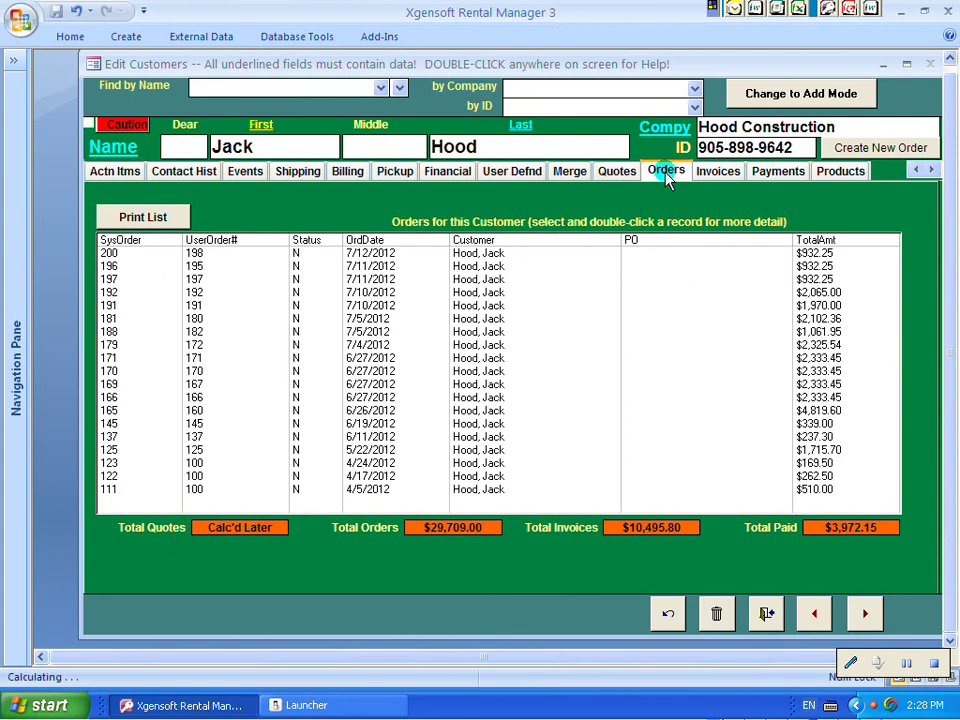
left_click(716, 174)
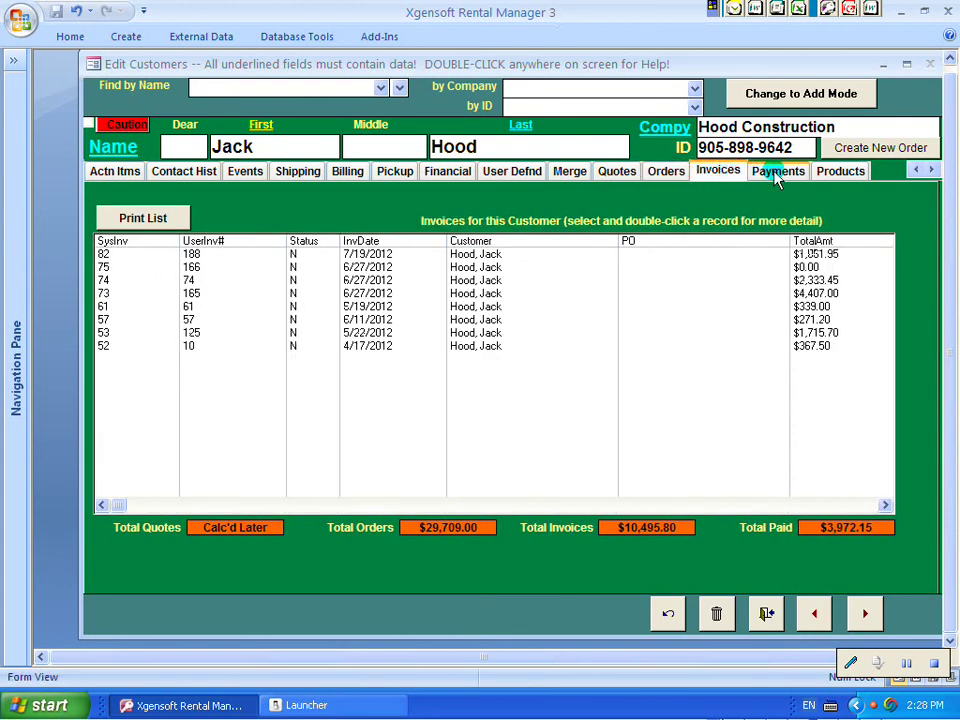
left_click(776, 173)
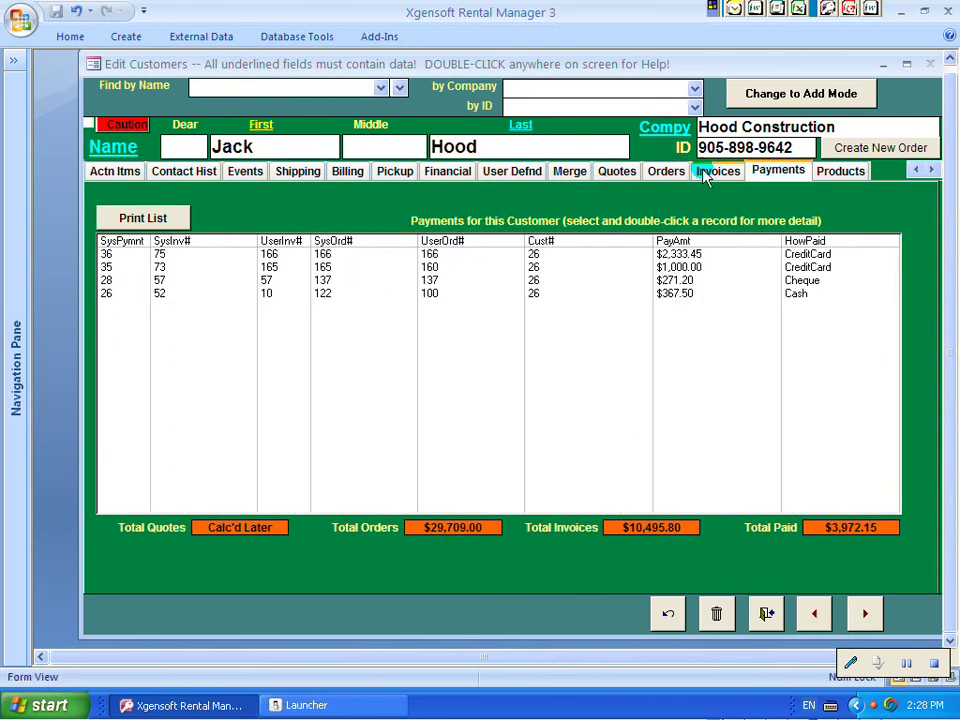
left_click(826, 173)
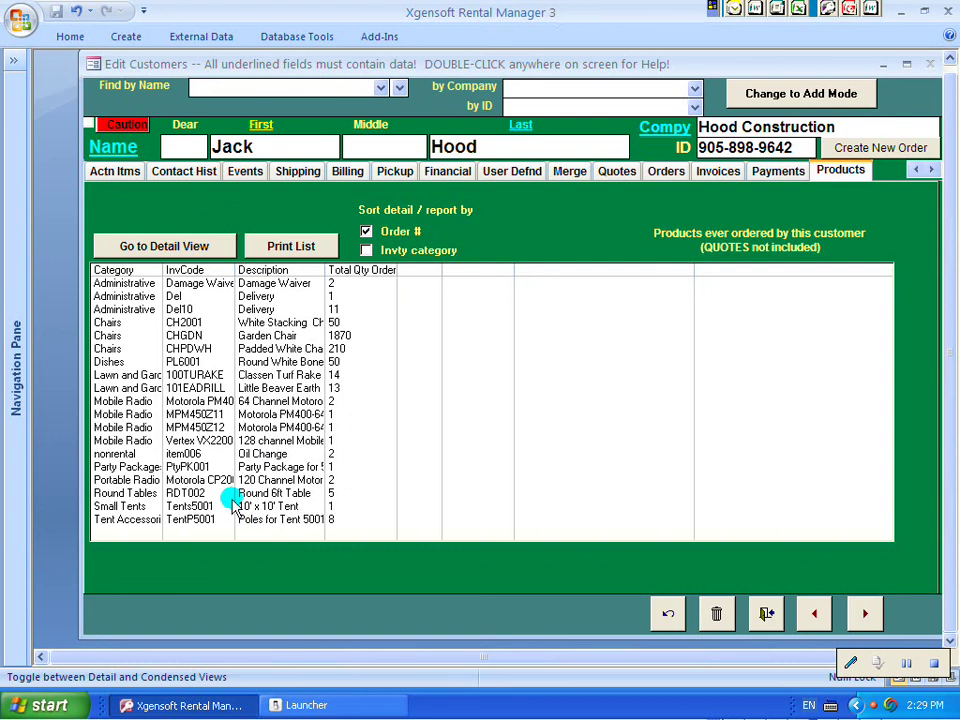
Go back to the customer's basic details and check the assigned category fields.
left_click(917, 171)
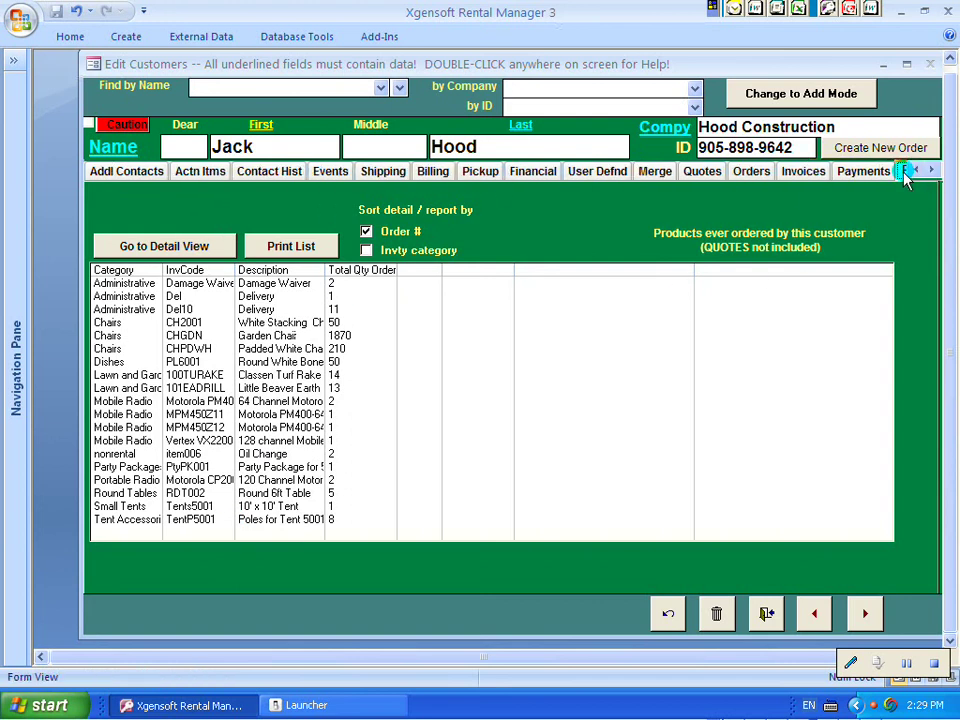
left_click(917, 171)
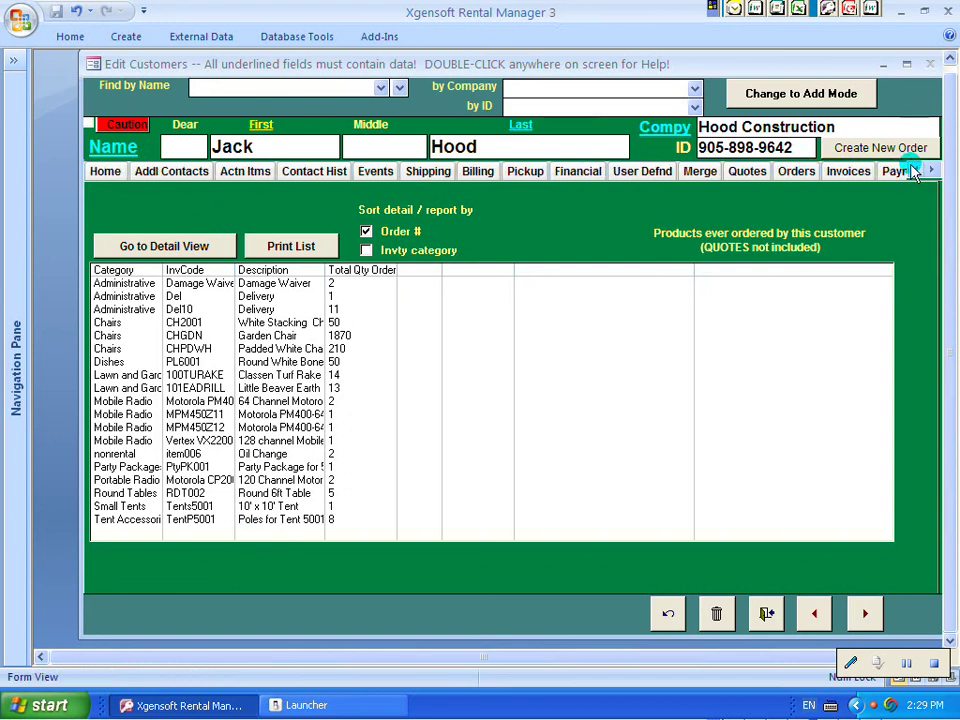
left_click(917, 171)
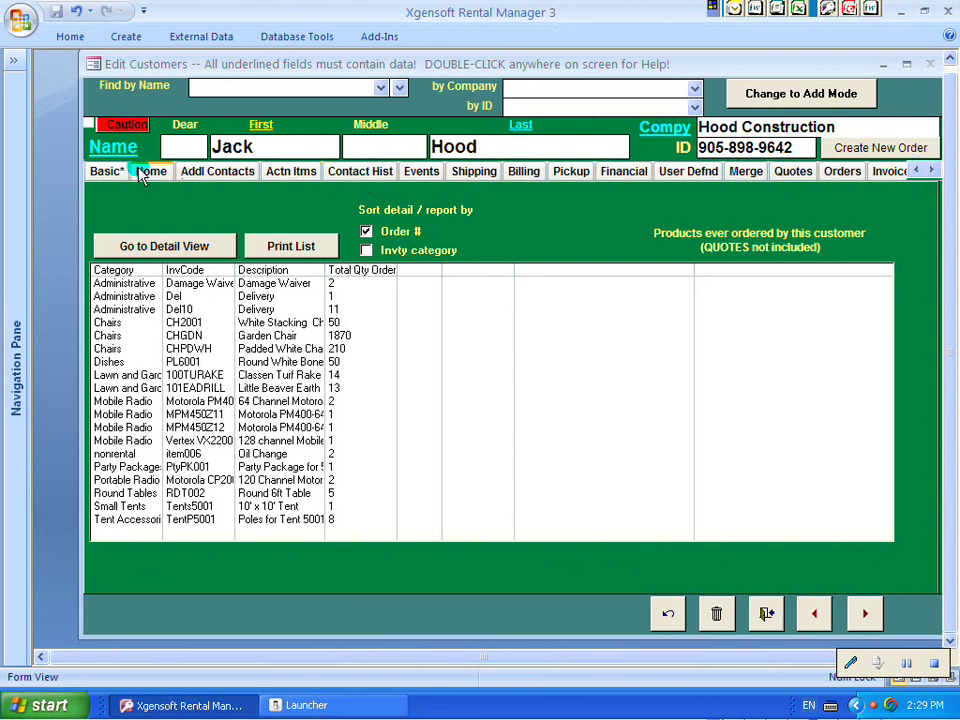
left_click(104, 172)
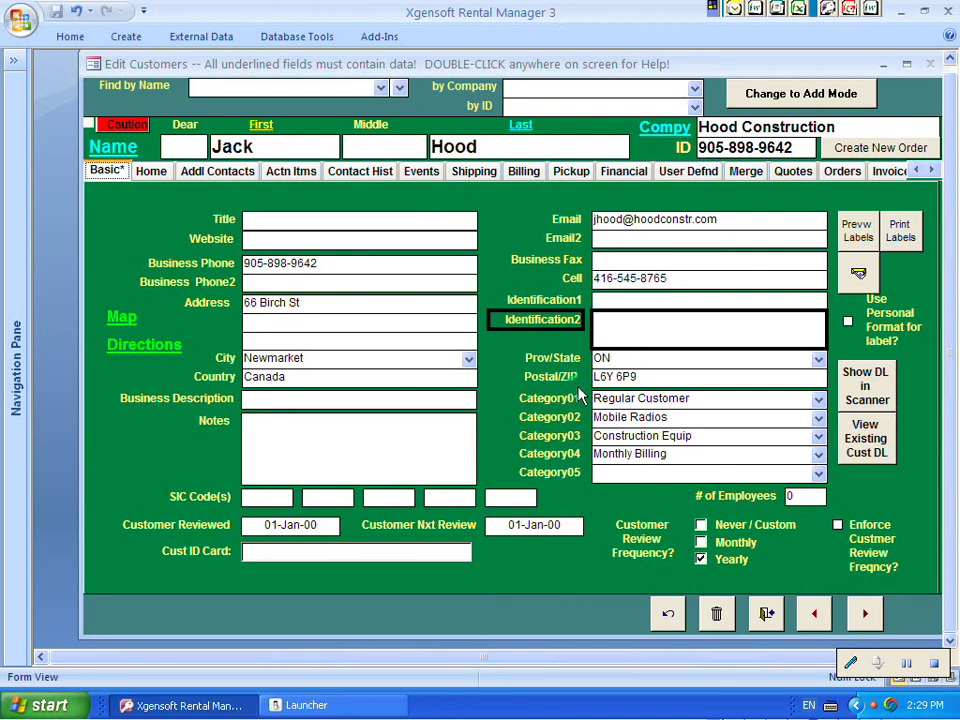
left_click(595, 436)
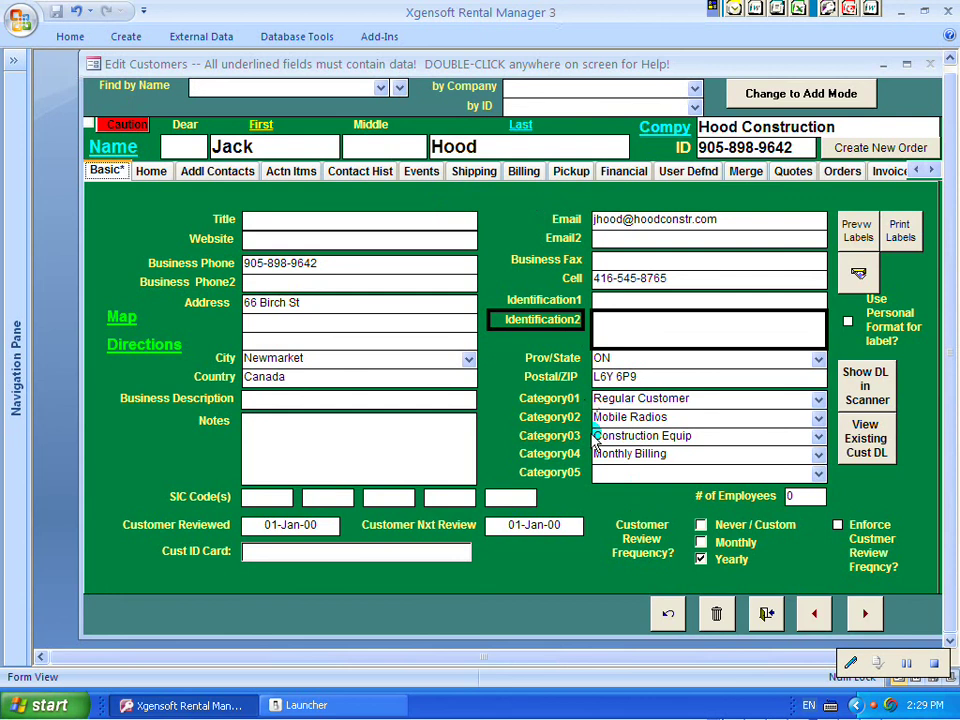